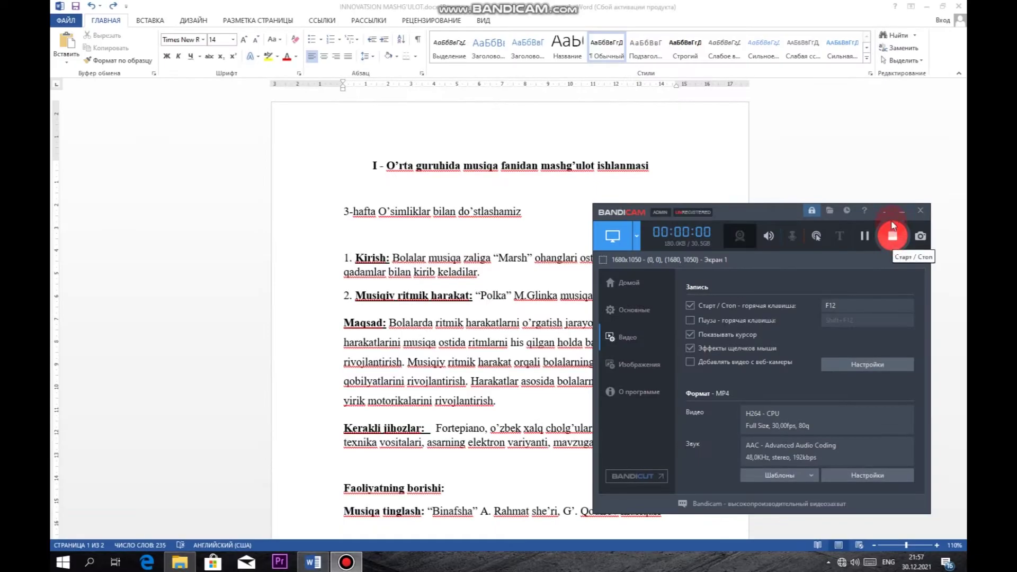
Bring the Word lesson-plan document in front of the Bandicam recorder panel.
{"action": "left_click", "coordinate": [873, 156]}
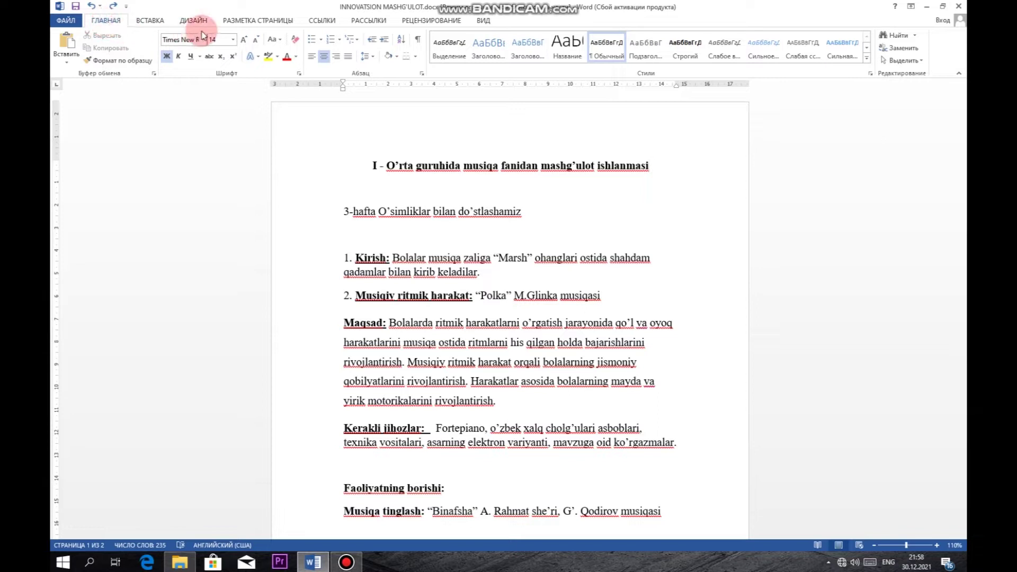
Switch the lesson-plan pages to Альбомная (landscape) orientation.
{"action": "left_click", "coordinate": [260, 20]}
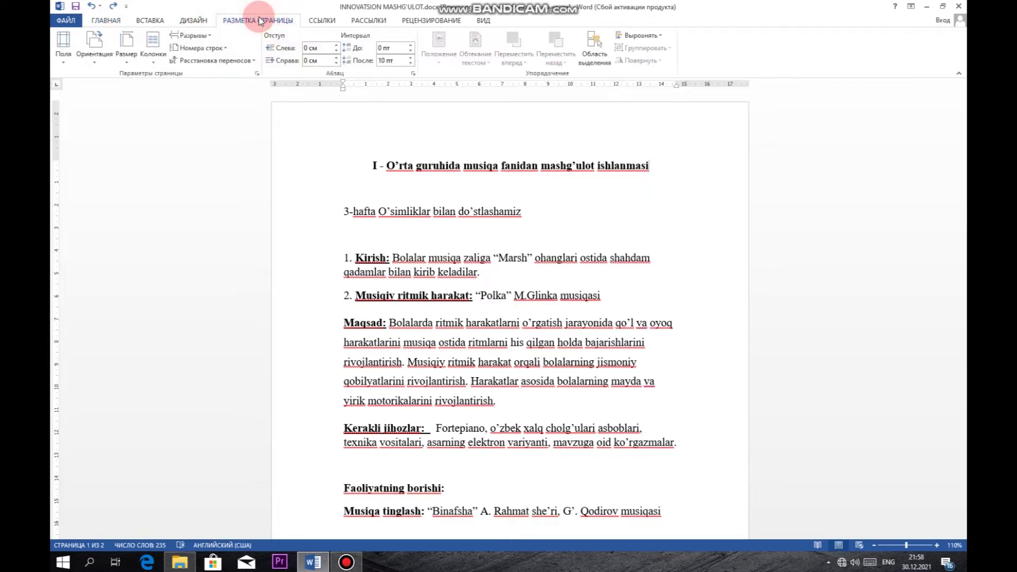
{"action": "scroll", "coordinate": [422, 154], "scroll_direction": "down", "scroll_amount": 1}
{"action": "scroll", "coordinate": [422, 154], "scroll_direction": "down", "scroll_amount": 2}
{"action": "scroll", "coordinate": [423, 163], "scroll_direction": "down", "scroll_amount": 1}
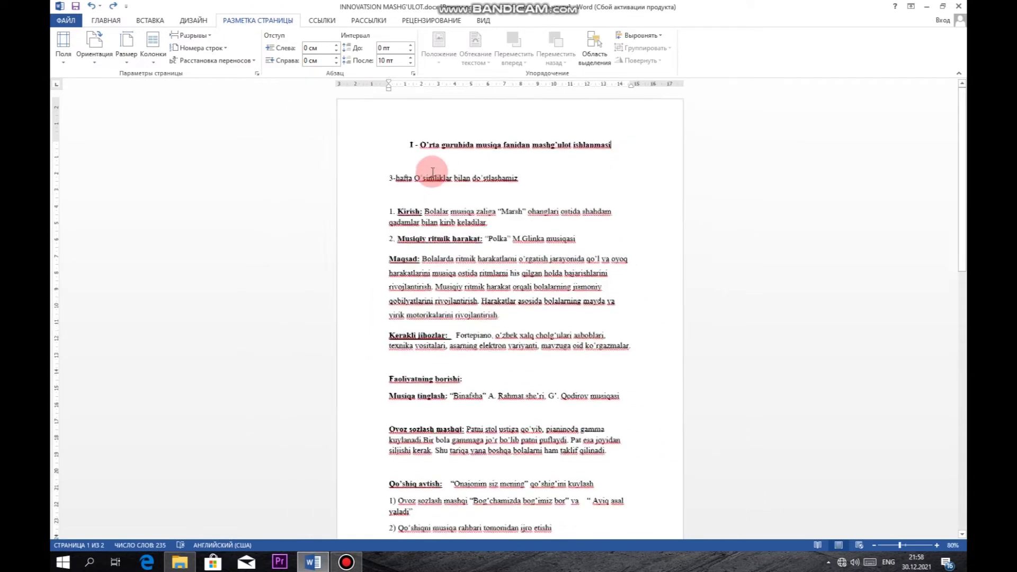
{"action": "scroll", "coordinate": [433, 173], "scroll_direction": "down", "scroll_amount": 1}
{"action": "left_click", "coordinate": [96, 48]}
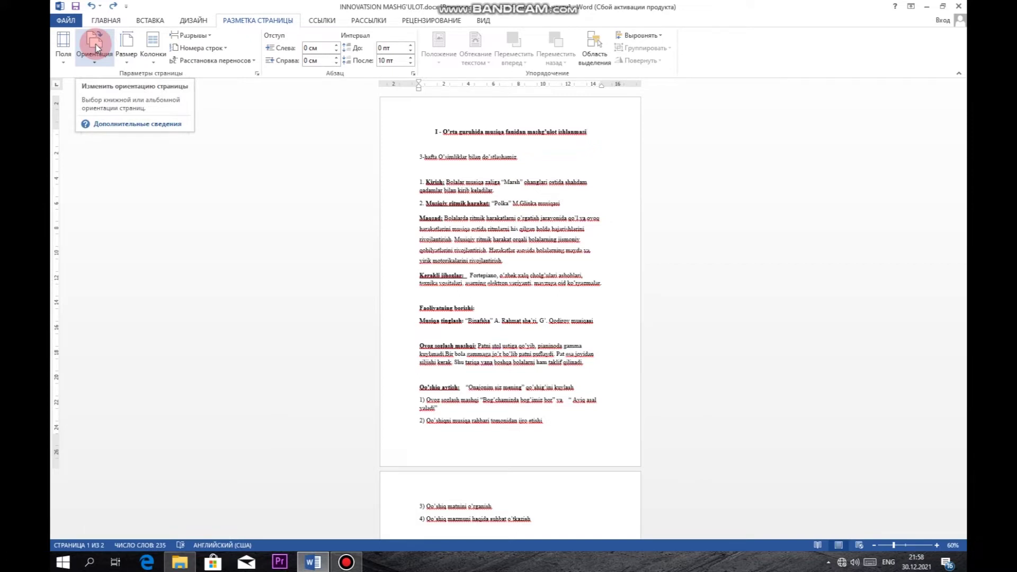
{"action": "left_click", "coordinate": [96, 48]}
{"action": "left_click", "coordinate": [108, 101]}
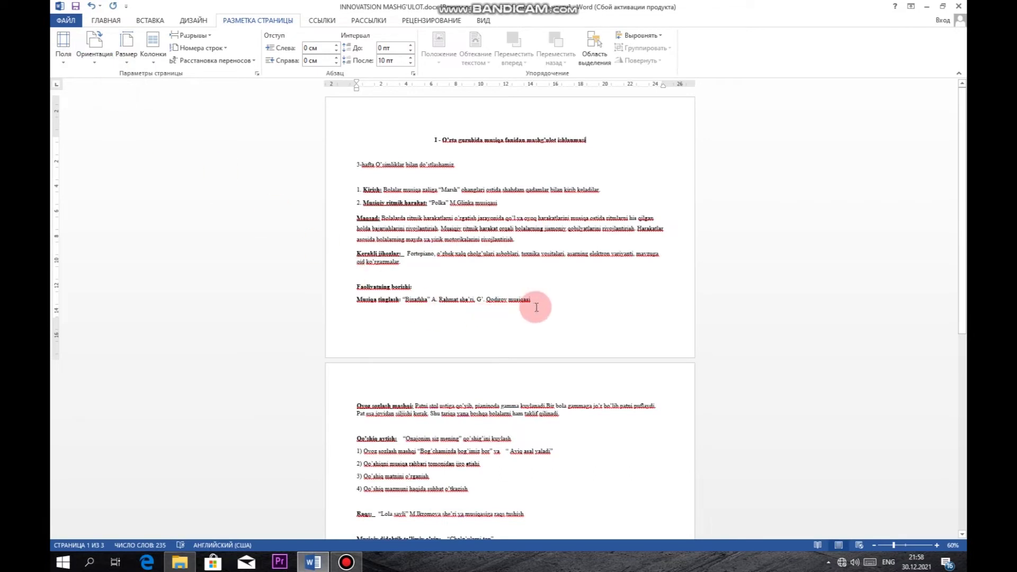
Return the pages to Книжная (portrait) orientation.
{"action": "scroll", "coordinate": [540, 307], "scroll_direction": "up", "scroll_amount": 2, "text": "ctrl"}
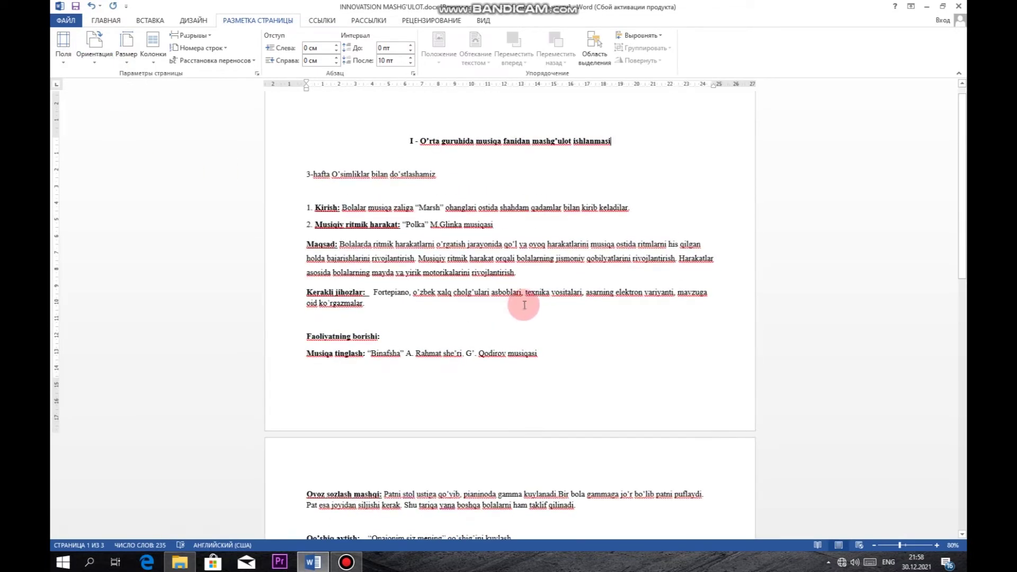
{"action": "left_click", "coordinate": [96, 47]}
{"action": "left_click", "coordinate": [104, 78]}
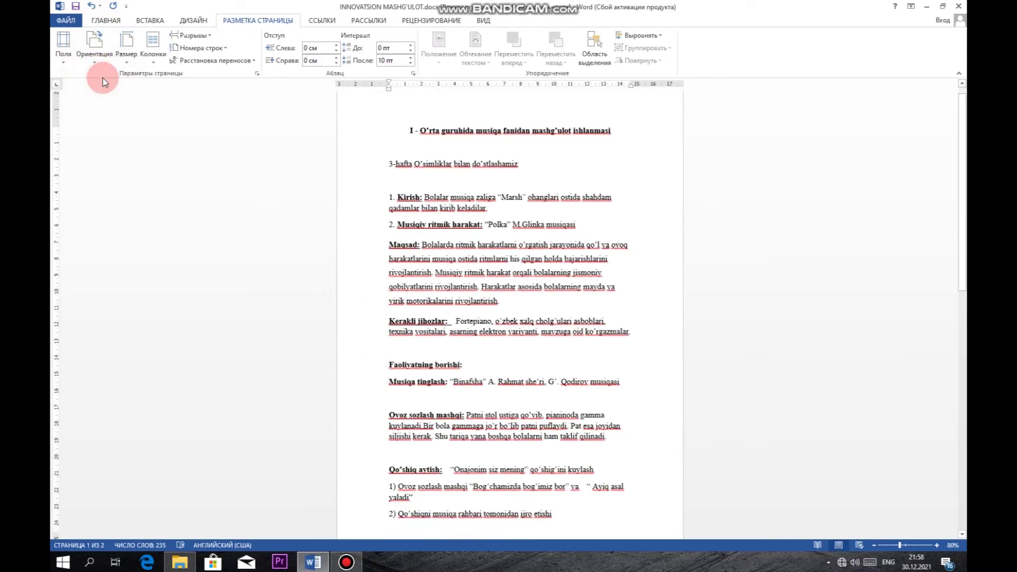
Try the Обычные and Узкие (1.27 cm) margin presets, finishing on Обычные.
{"action": "left_click", "coordinate": [63, 45]}
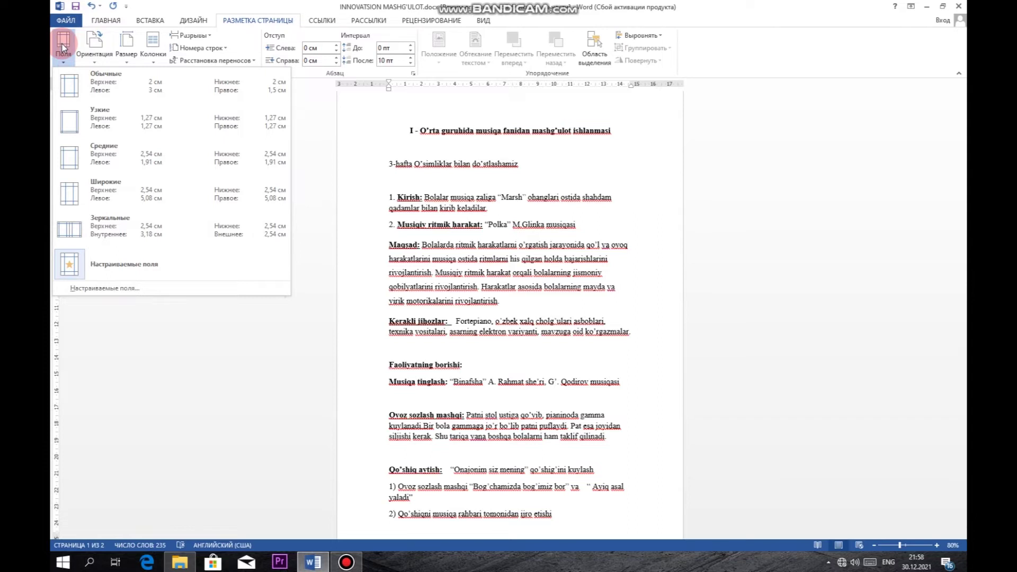
{"action": "left_click", "coordinate": [66, 77]}
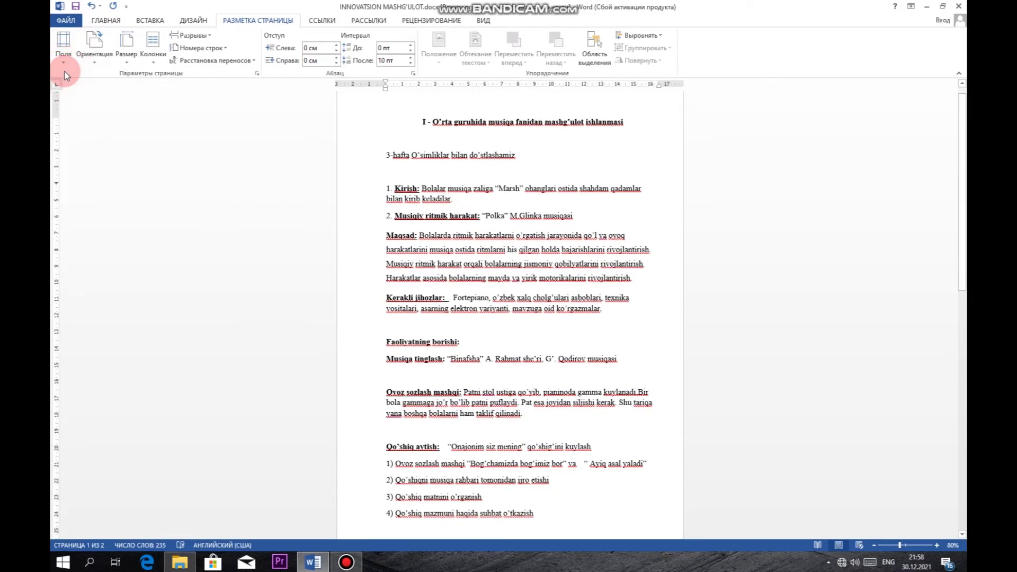
{"action": "left_click", "coordinate": [64, 53]}
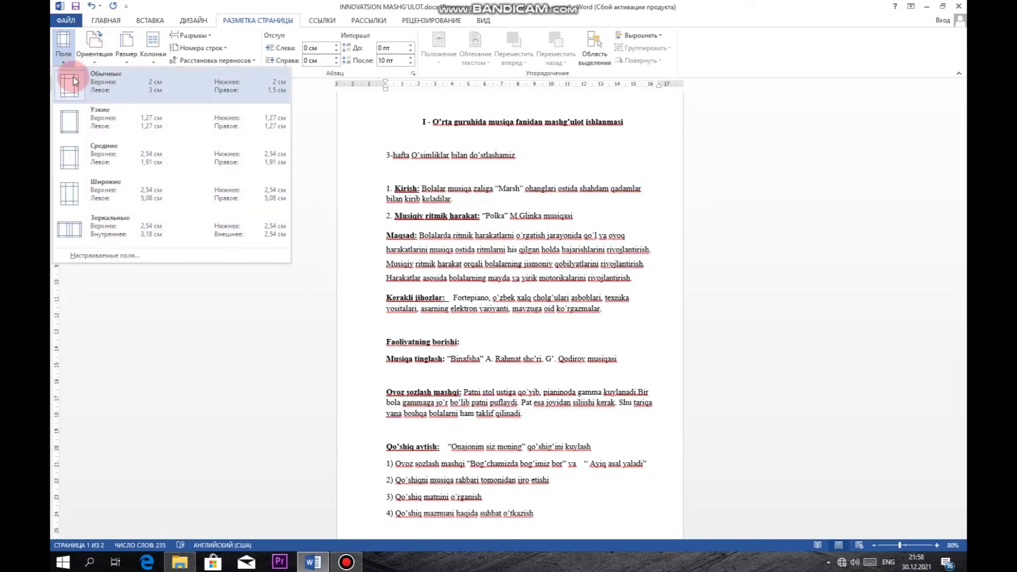
{"action": "left_click", "coordinate": [78, 119]}
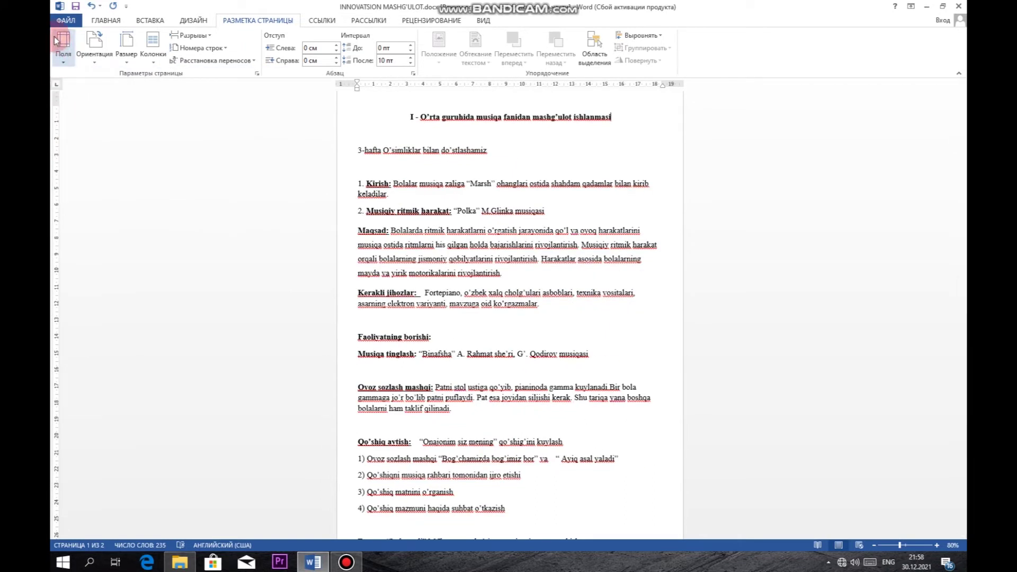
{"action": "left_click", "coordinate": [62, 51]}
{"action": "left_click", "coordinate": [96, 87]}
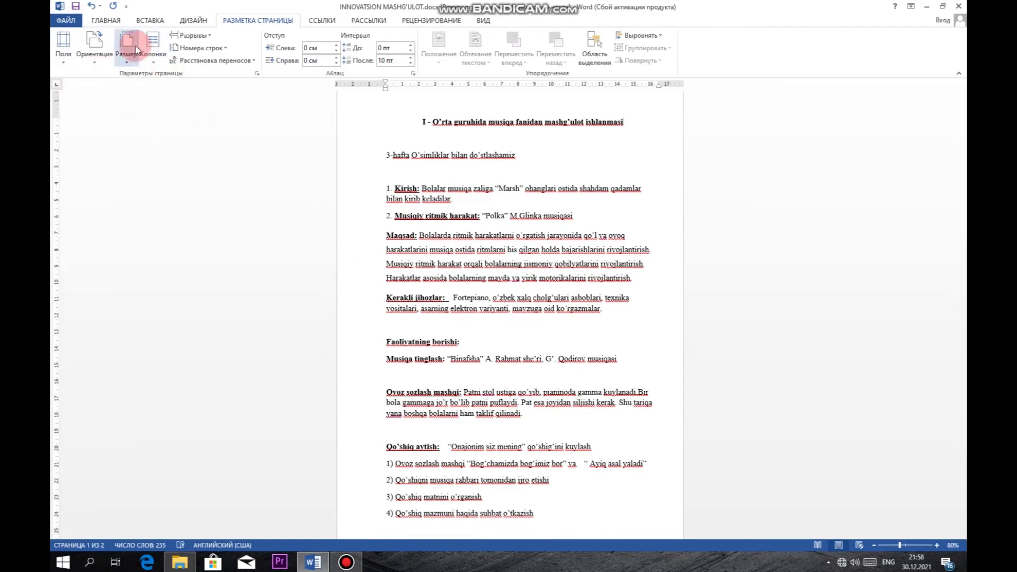
{"action": "scroll", "coordinate": [509, 260], "scroll_direction": "up", "scroll_amount": 2}
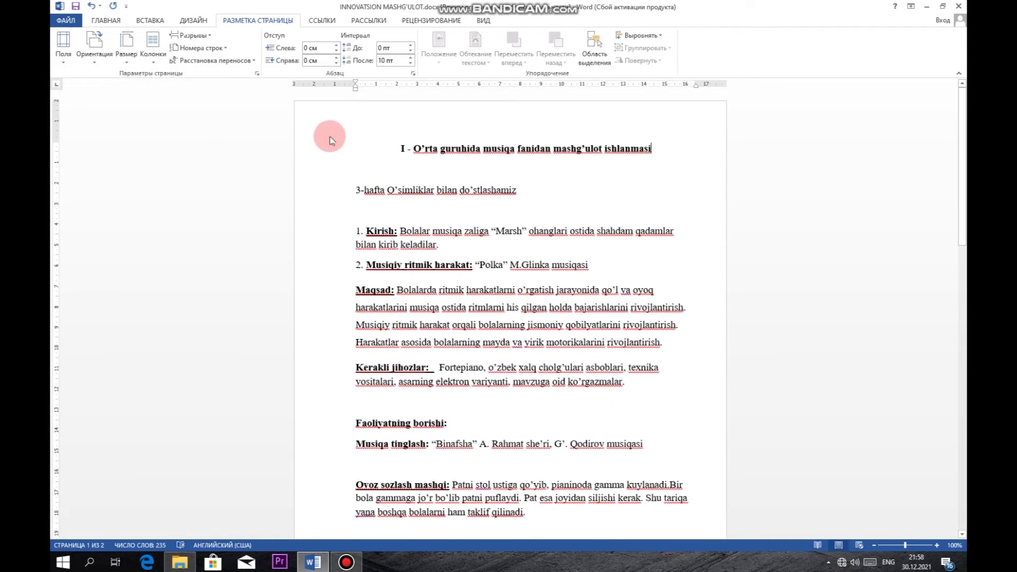
Switch the paper size to A5, then set it back to A4.
{"action": "left_click", "coordinate": [125, 41]}
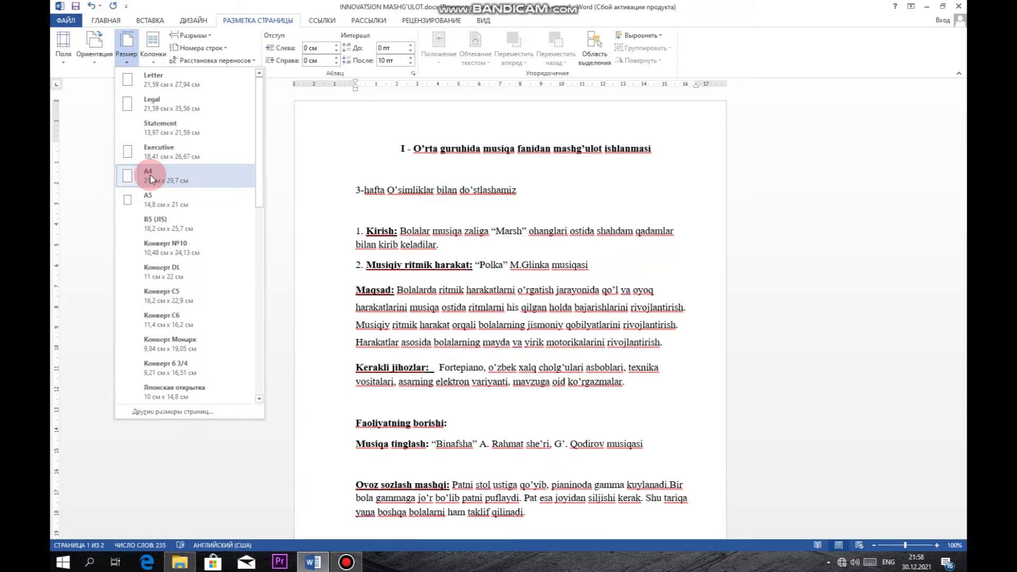
{"action": "left_click", "coordinate": [152, 199]}
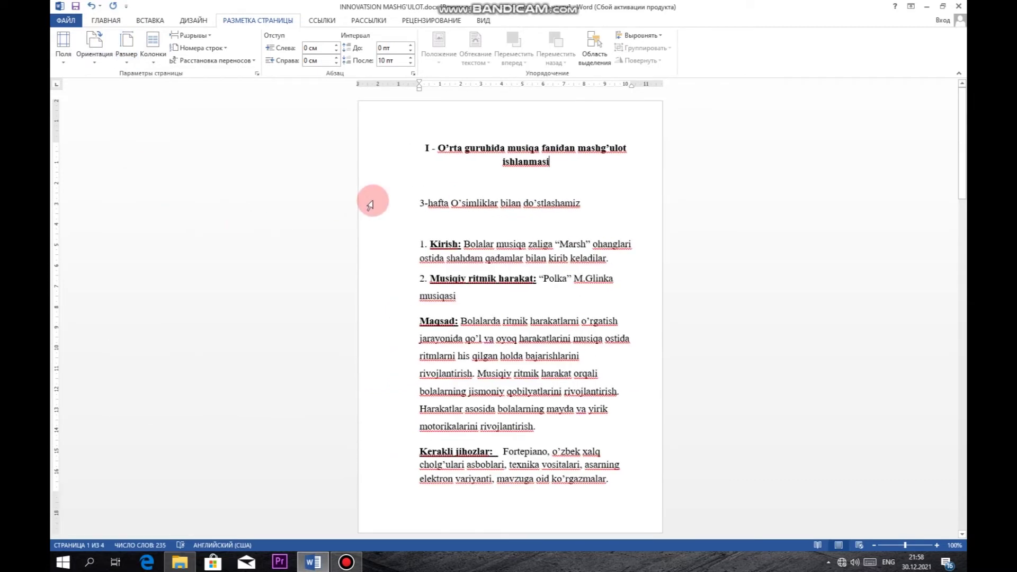
{"action": "left_click", "coordinate": [126, 53]}
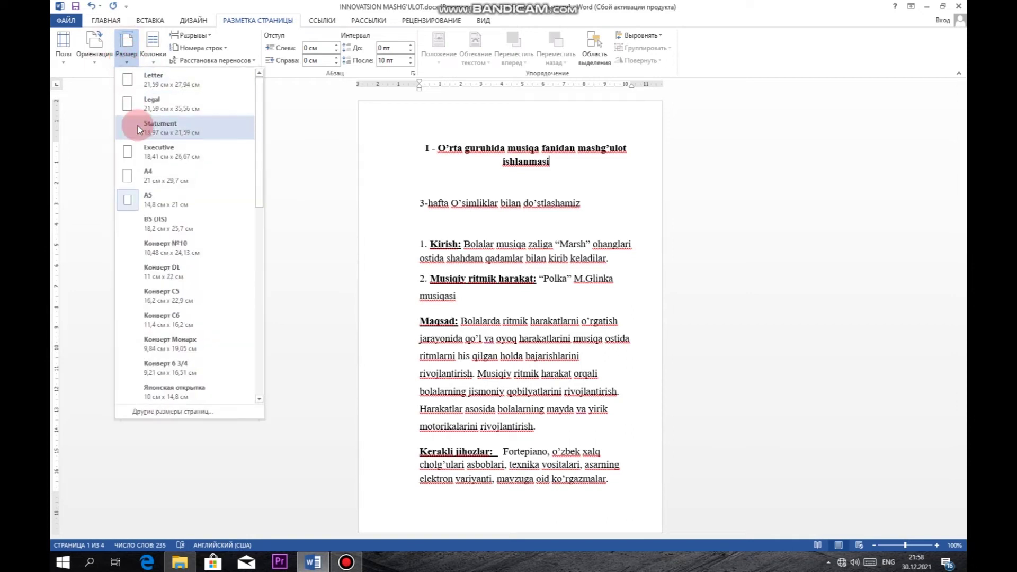
{"action": "left_click", "coordinate": [152, 174]}
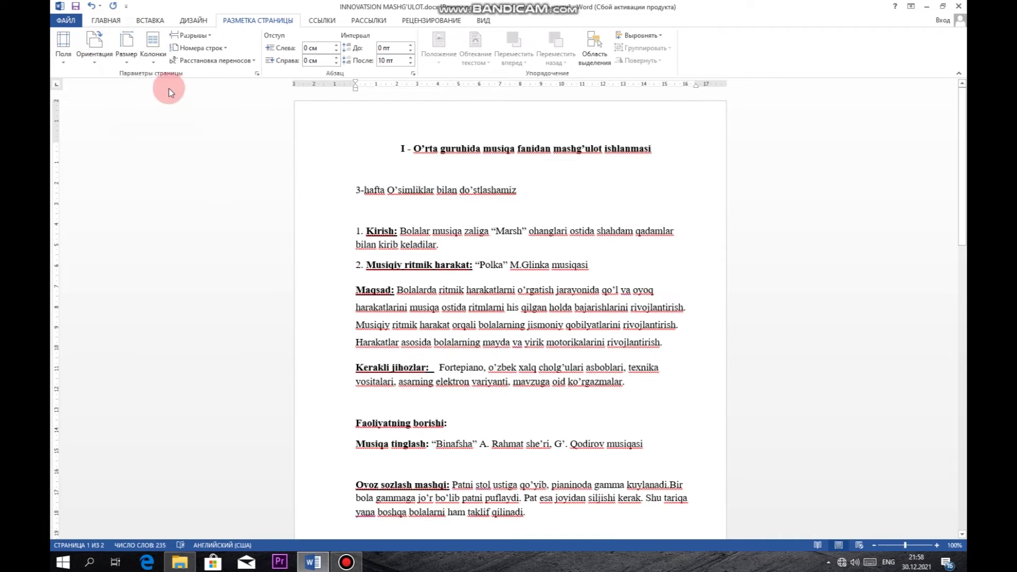
Lay the lesson-plan text out in two columns, then in three.
{"action": "left_click", "coordinate": [151, 49]}
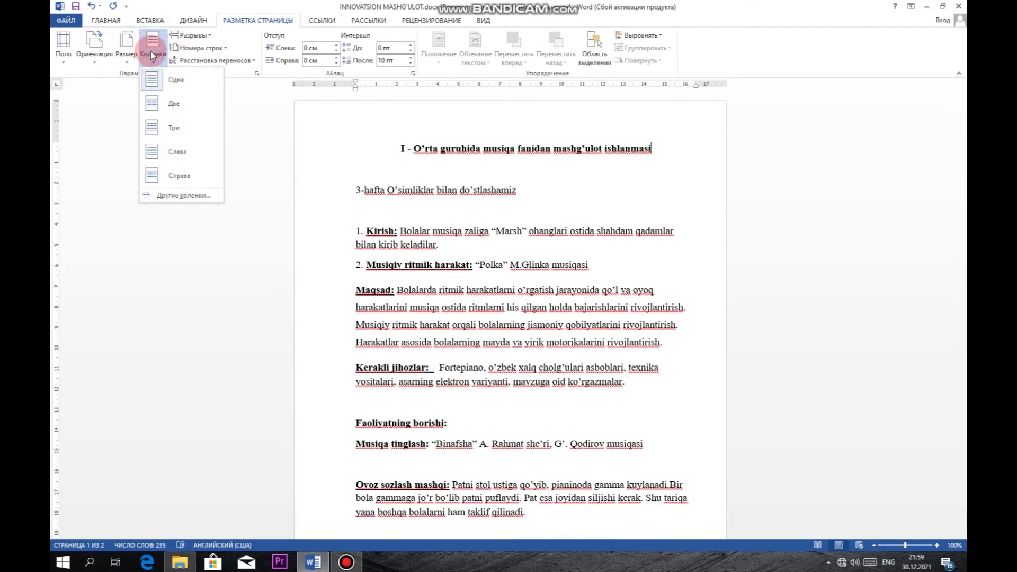
{"action": "left_click", "coordinate": [171, 112]}
{"action": "left_click", "coordinate": [171, 112]}
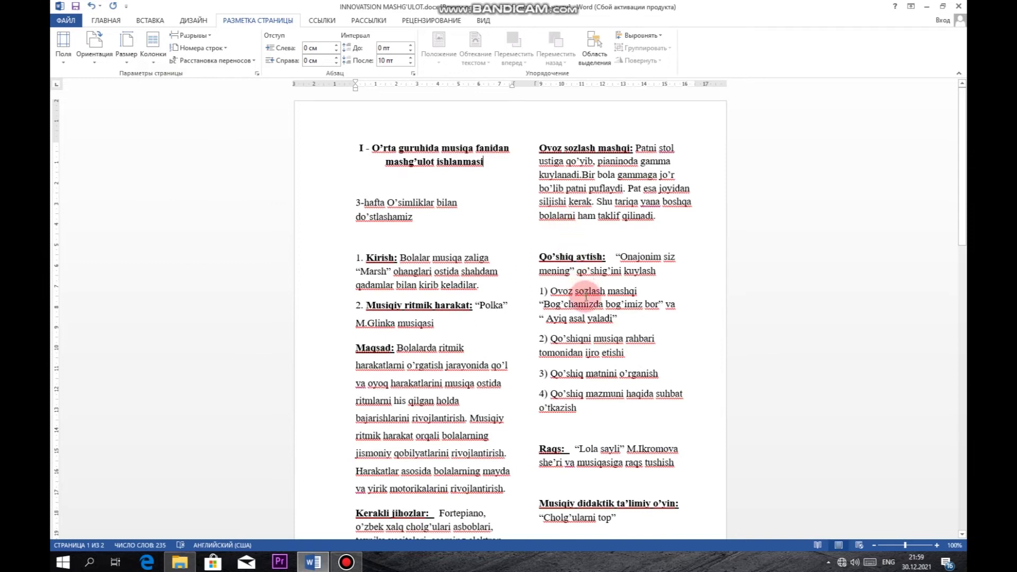
{"action": "left_click", "coordinate": [178, 73]}
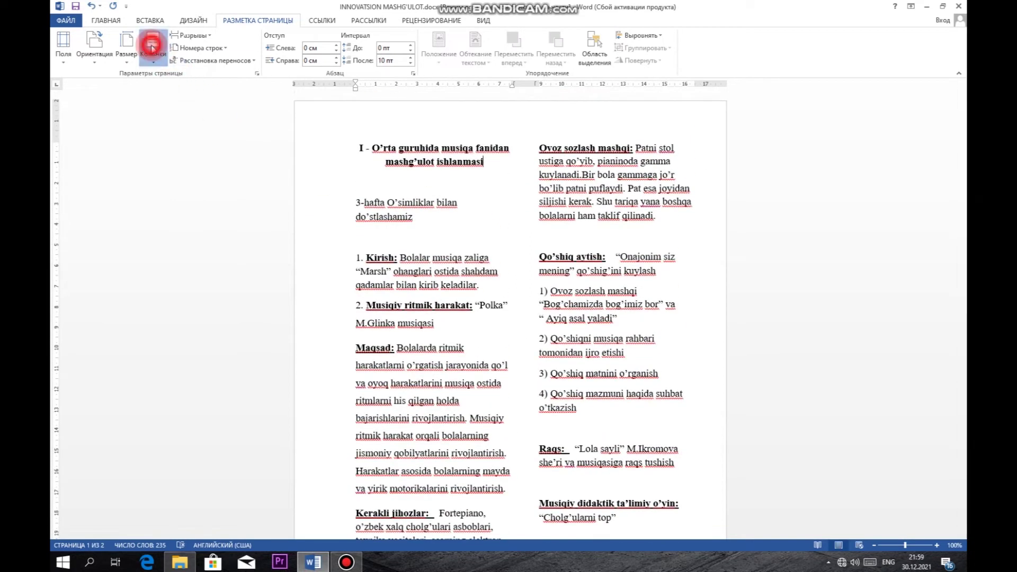
{"action": "left_click", "coordinate": [153, 45]}
{"action": "left_click", "coordinate": [166, 130]}
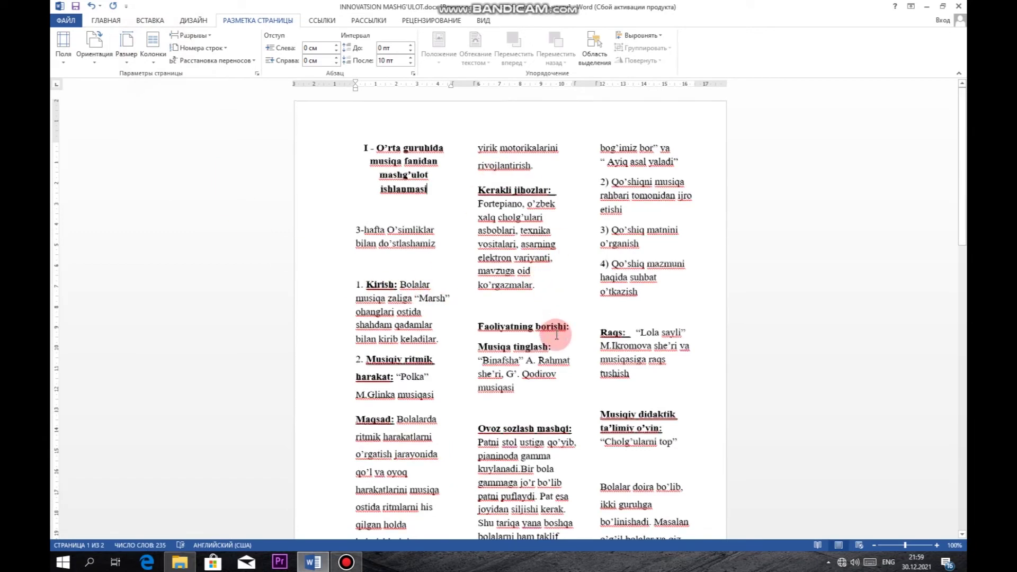
Return the lesson plan to a single-column layout.
{"action": "scroll", "coordinate": [557, 330], "scroll_direction": "down", "scroll_amount": 6}
{"action": "scroll", "coordinate": [559, 334], "scroll_direction": "down", "scroll_amount": 3}
{"action": "scroll", "coordinate": [561, 339], "scroll_direction": "up", "scroll_amount": 9}
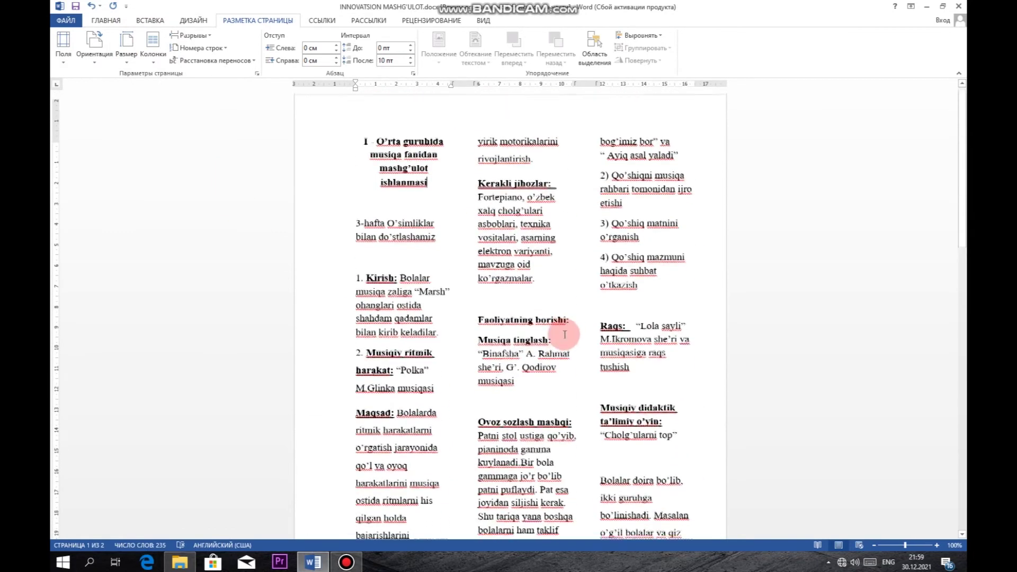
{"action": "left_click", "coordinate": [153, 45]}
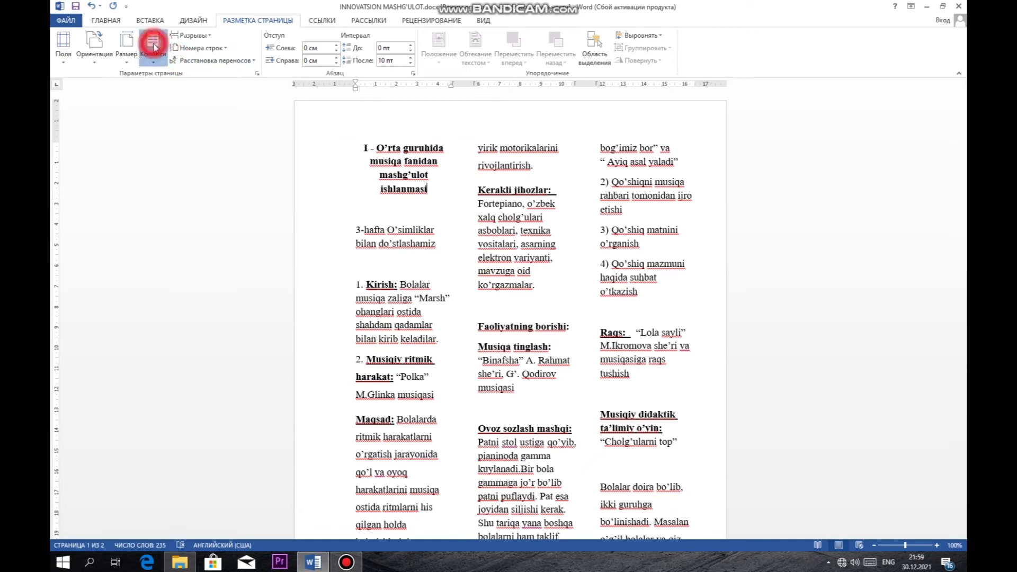
{"action": "left_click", "coordinate": [151, 80]}
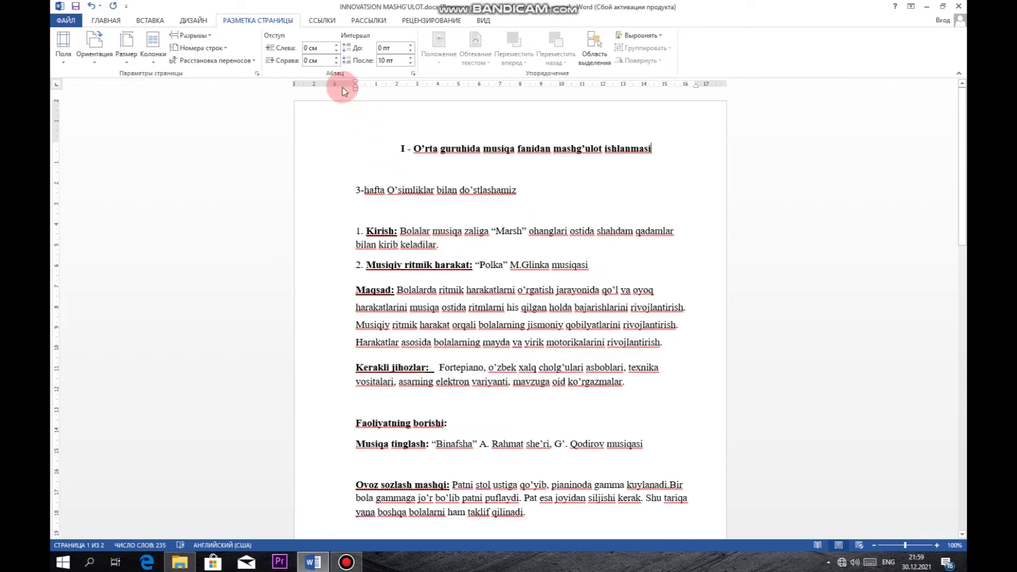
{"action": "left_click", "coordinate": [221, 49]}
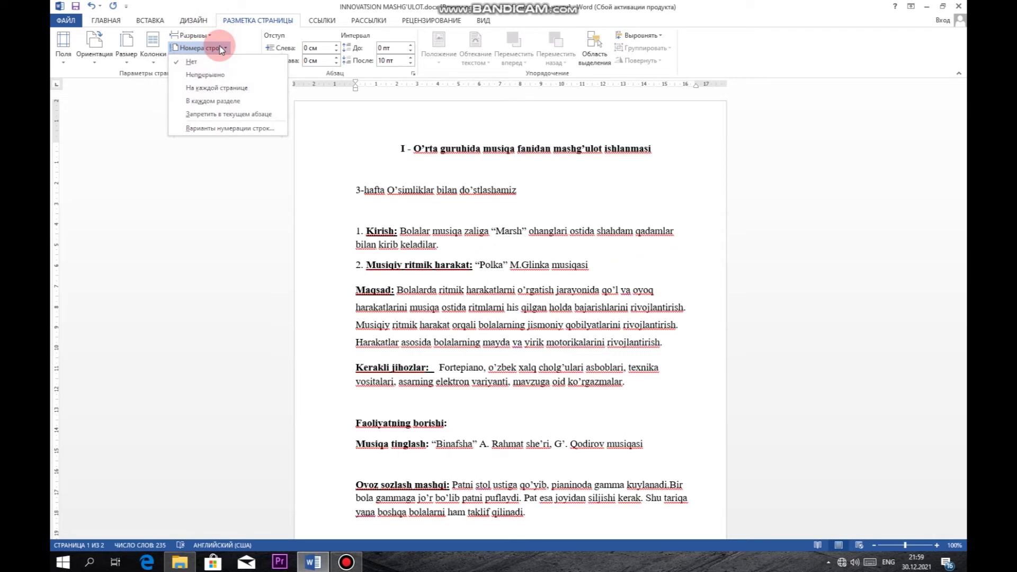
{"action": "left_click", "coordinate": [241, 88]}
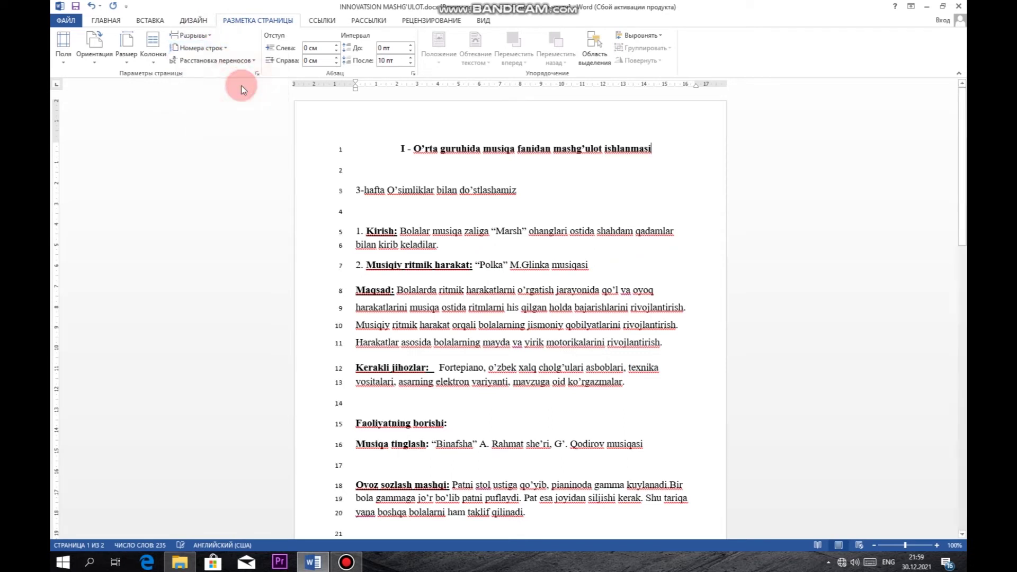
{"action": "left_click", "coordinate": [219, 49]}
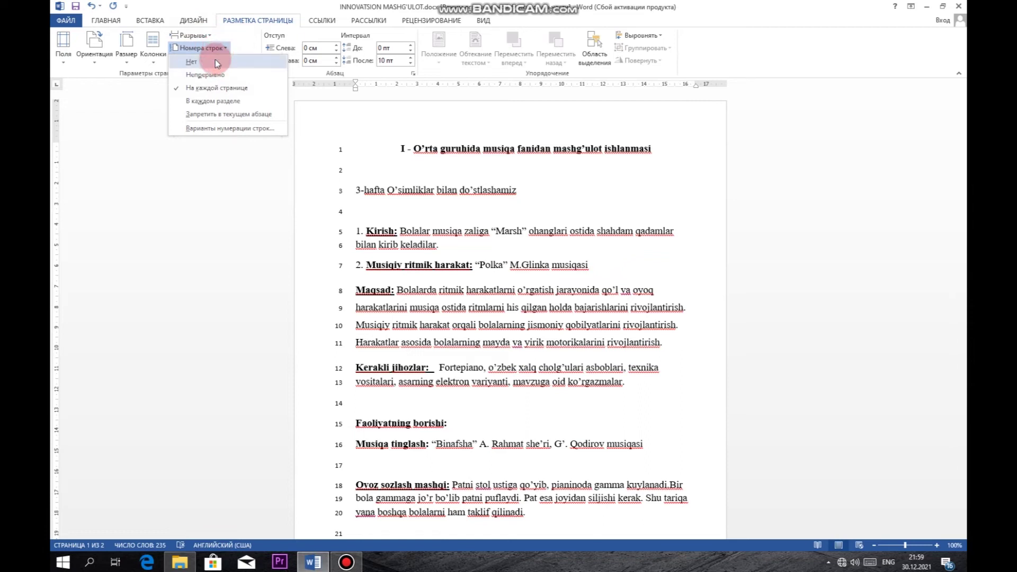
{"action": "left_click", "coordinate": [215, 60]}
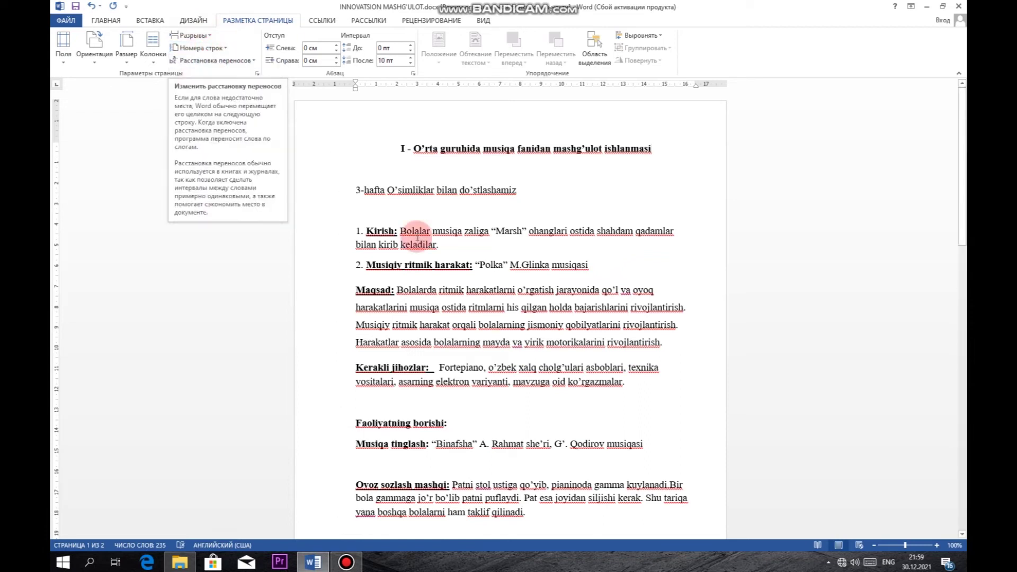
{"action": "left_click", "coordinate": [613, 203]}
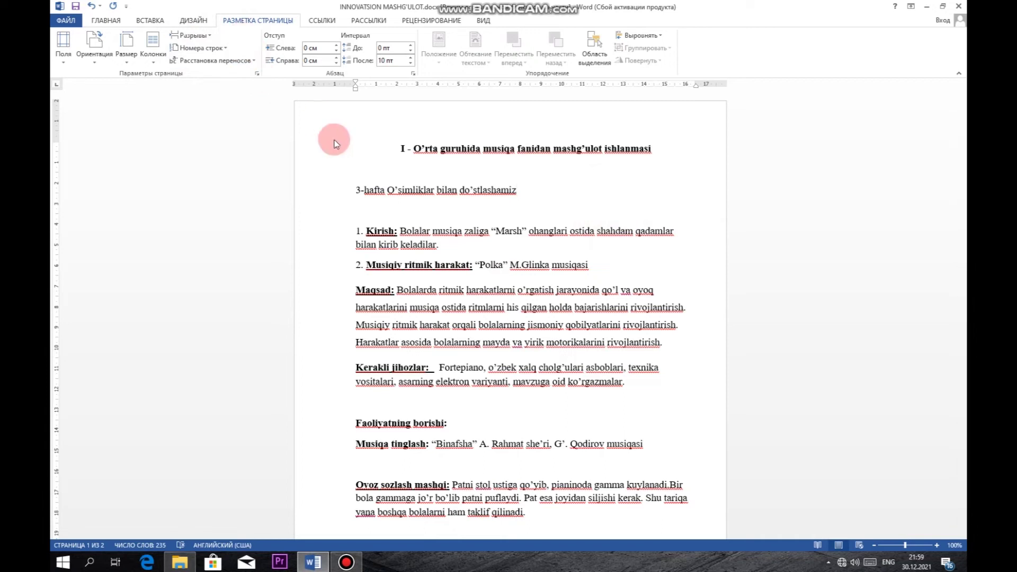
Indent the 3-hafta subtitle 1 cm from the left and add 12 pt space before it.
{"action": "left_click", "coordinate": [354, 186]}
{"action": "left_click_drag", "start_coordinate": [354, 186], "coordinate": [530, 193]}
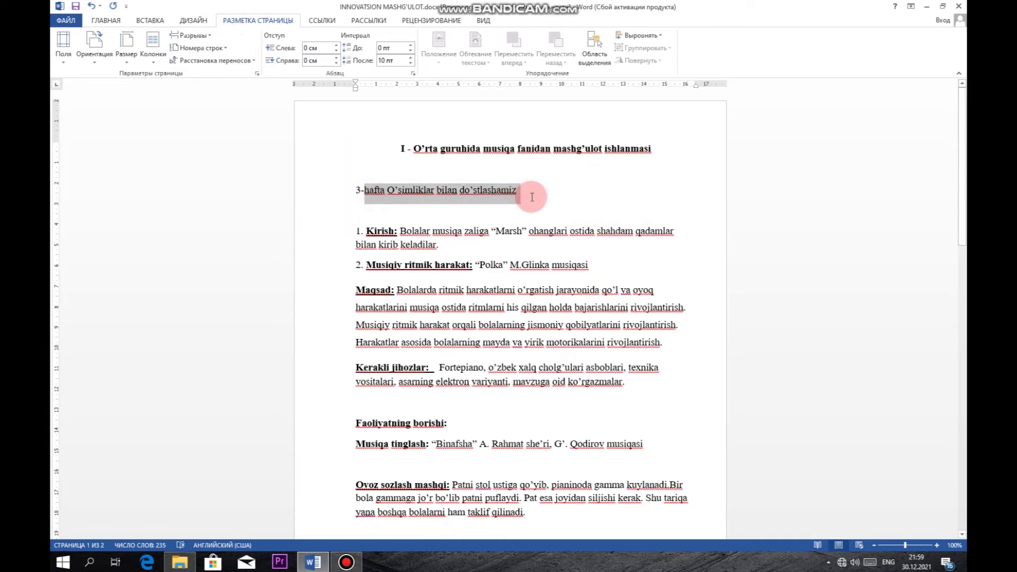
{"action": "left_click", "coordinate": [337, 46]}
{"action": "left_click", "coordinate": [337, 46]}
{"action": "left_click", "coordinate": [337, 46]}
{"action": "left_click", "coordinate": [336, 46]}
{"action": "left_click", "coordinate": [336, 46]}
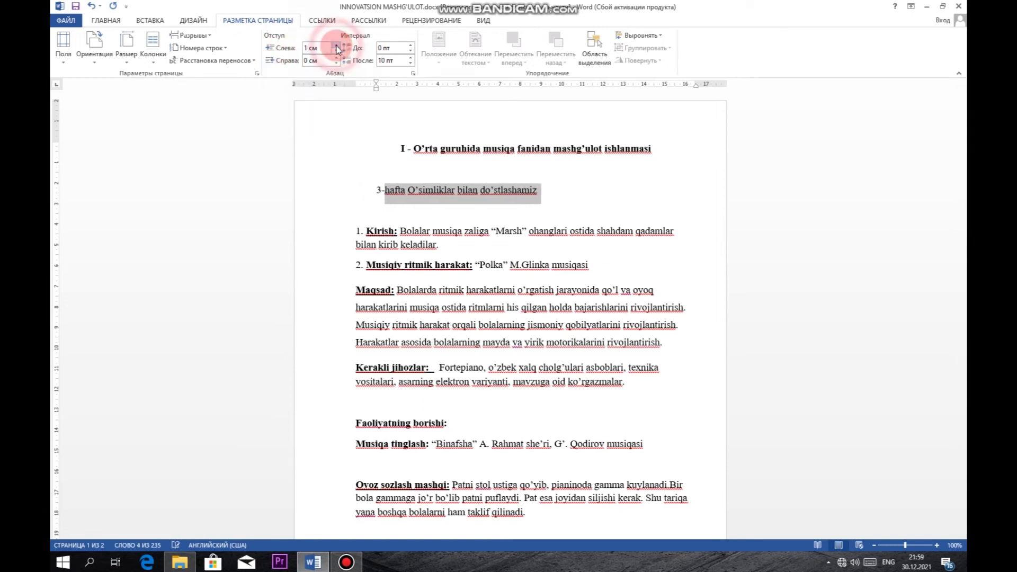
{"action": "left_click", "coordinate": [337, 58]}
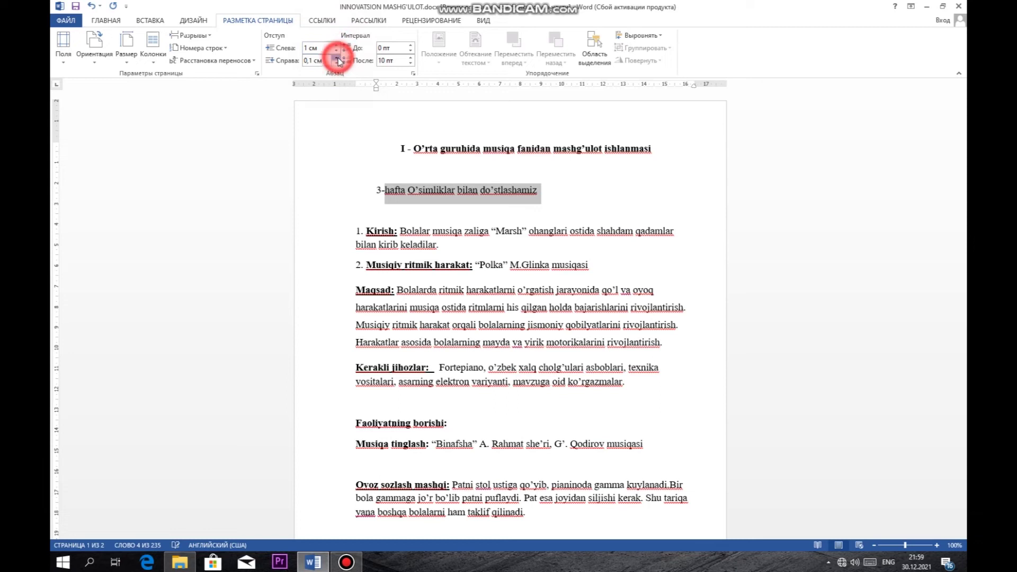
{"action": "left_click", "coordinate": [411, 46]}
Give list items 1 and 2 30 pt of space before.
{"action": "left_click", "coordinate": [410, 48]}
{"action": "left_click_drag", "start_coordinate": [613, 272], "coordinate": [329, 226]}
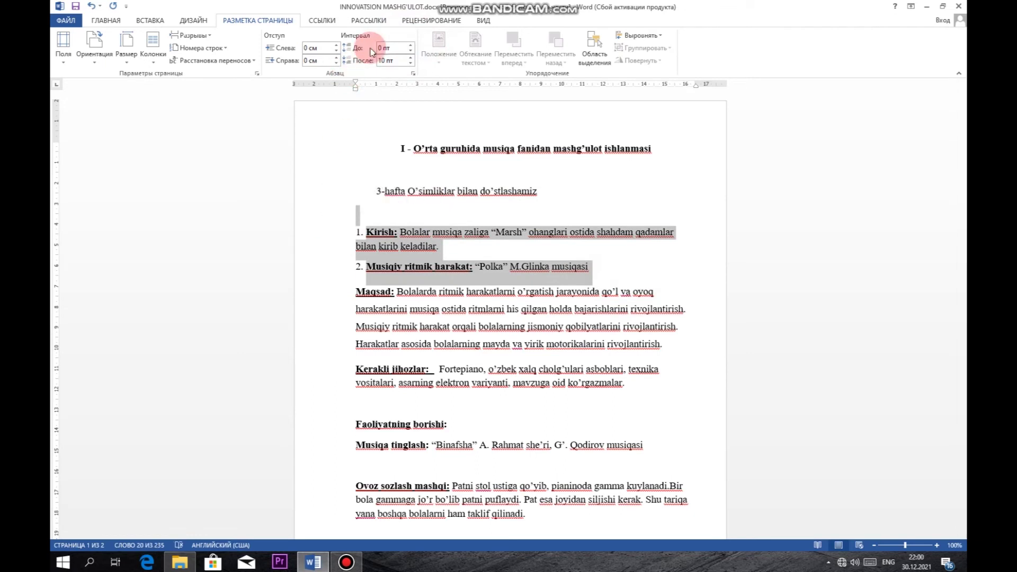
{"action": "left_click", "coordinate": [410, 46]}
{"action": "left_click", "coordinate": [410, 46]}
{"action": "left_click", "coordinate": [410, 46]}
{"action": "left_click", "coordinate": [410, 47]}
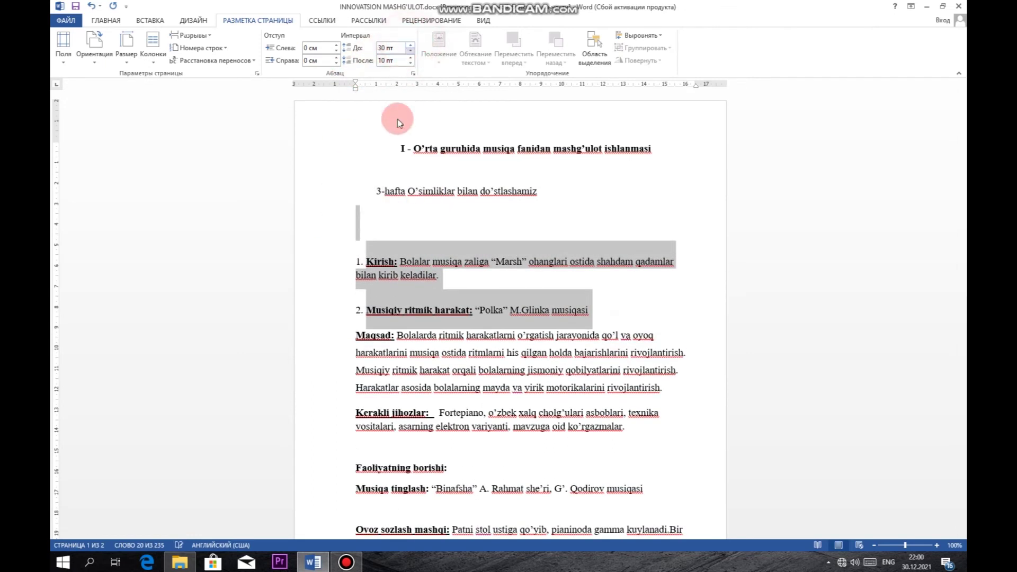
{"action": "left_click", "coordinate": [433, 338]}
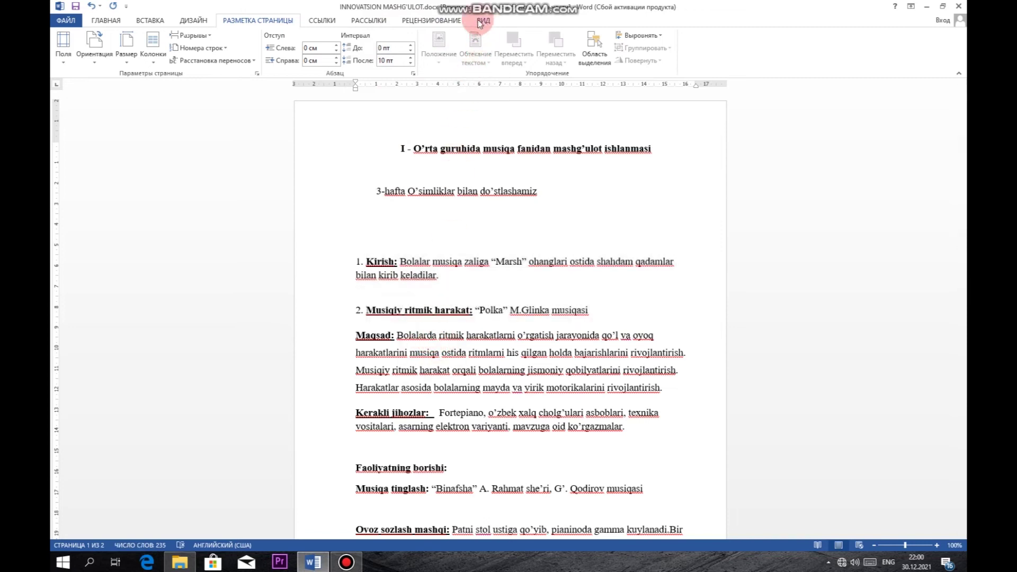
Browse the Ссылки, Рассылки and Рецензирование tabs, ending on the Вид tab.
{"action": "left_click", "coordinate": [330, 23]}
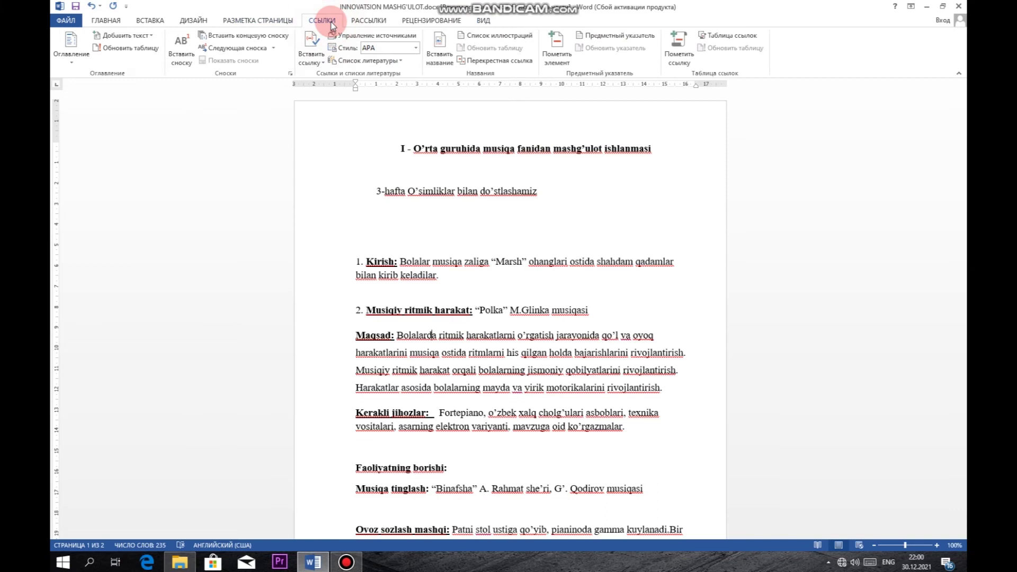
{"action": "left_click", "coordinate": [368, 21]}
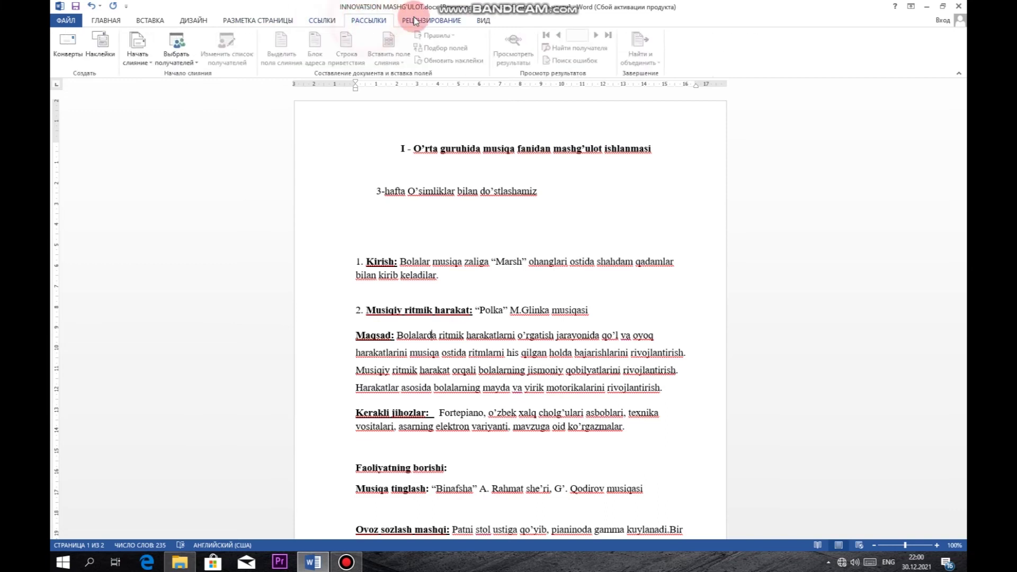
{"action": "left_click", "coordinate": [432, 21]}
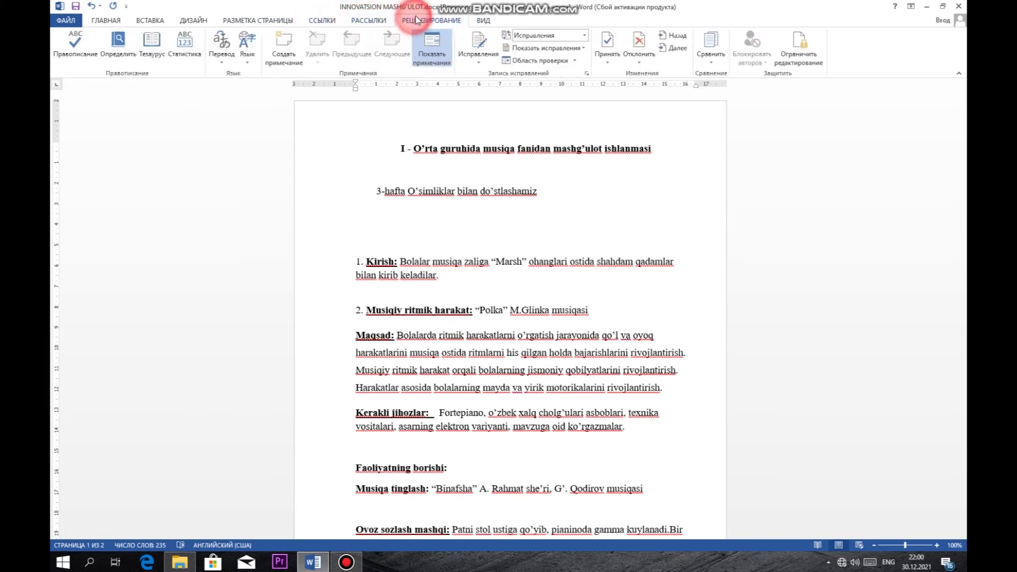
{"action": "left_click", "coordinate": [479, 21]}
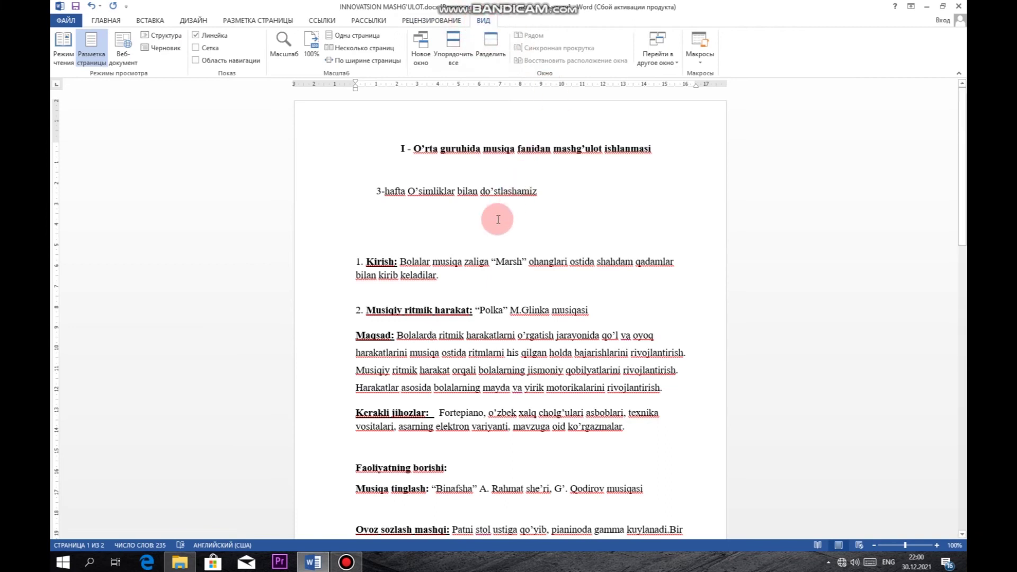
{"action": "left_click", "coordinate": [196, 35]}
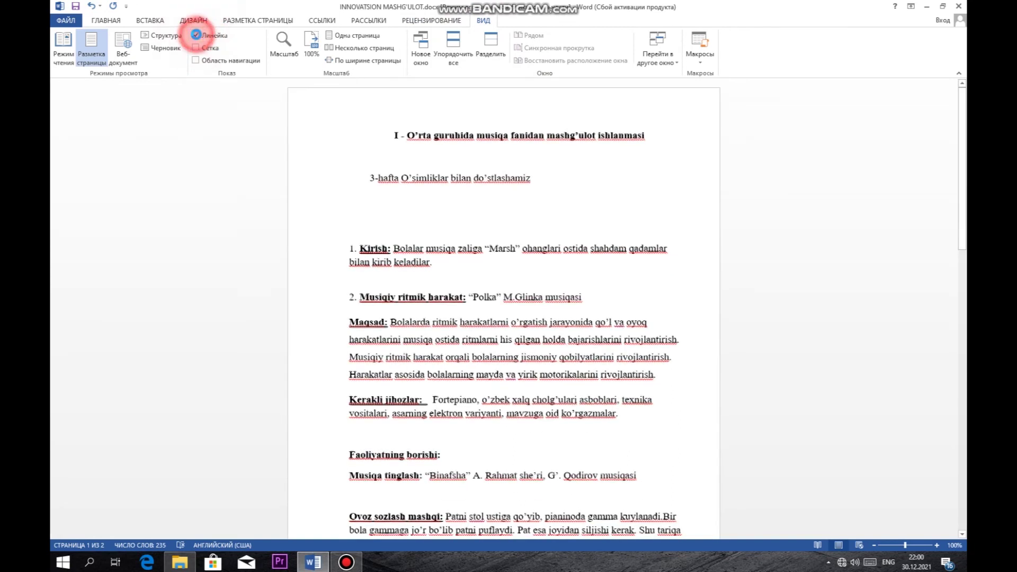
{"action": "left_click", "coordinate": [196, 48]}
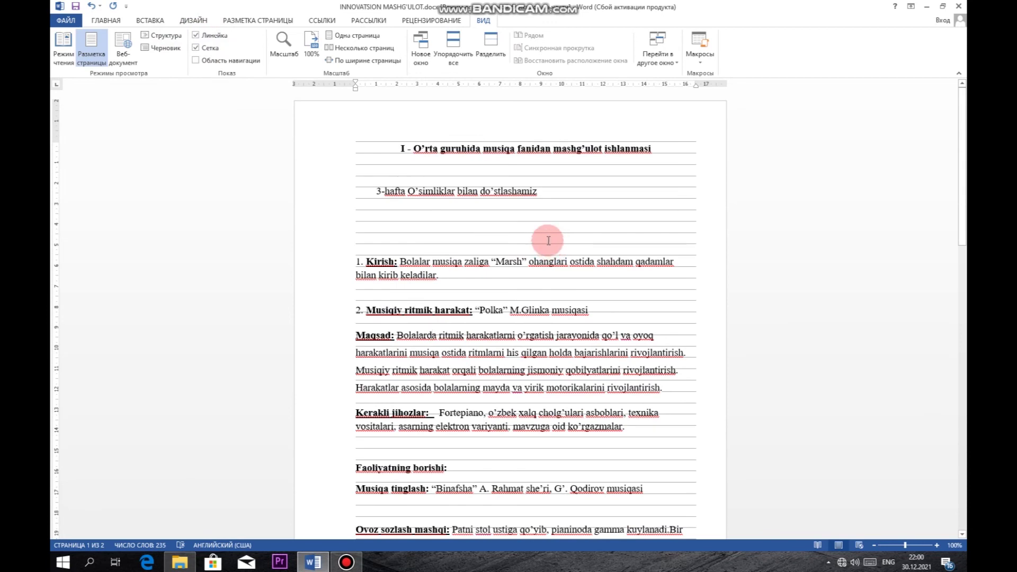
{"action": "left_click", "coordinate": [196, 49]}
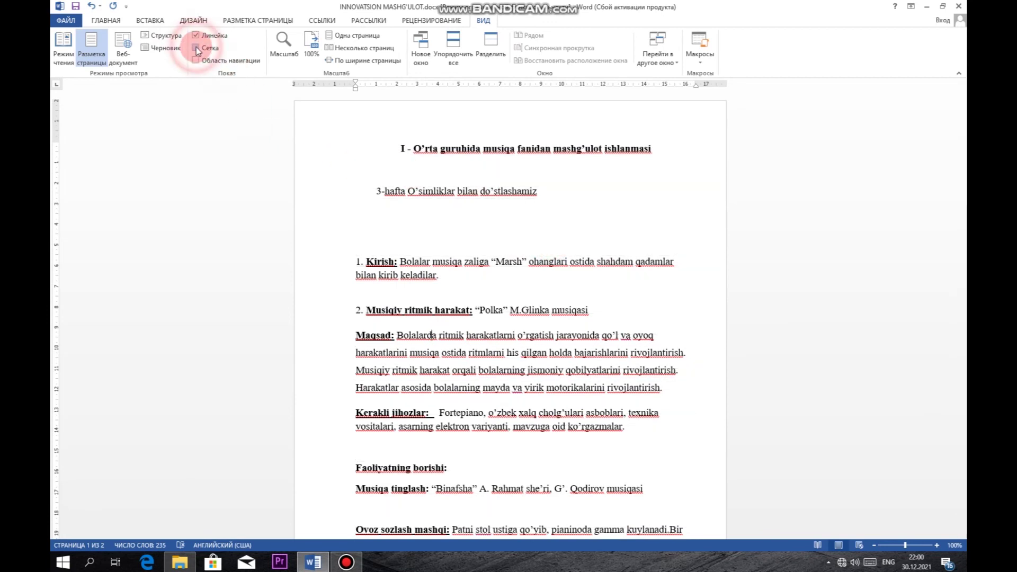
{"action": "left_click", "coordinate": [196, 61]}
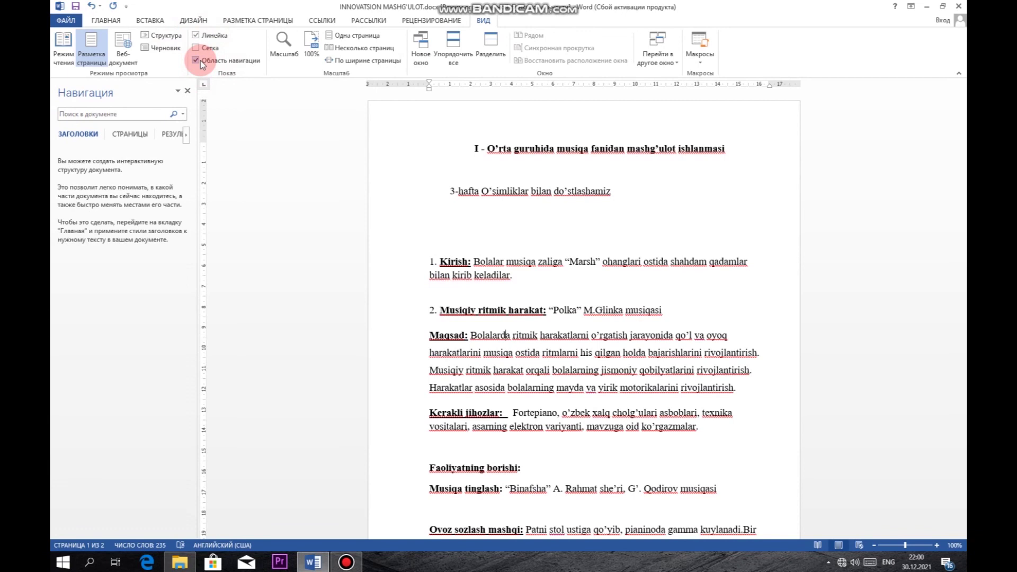
{"action": "left_click", "coordinate": [196, 60]}
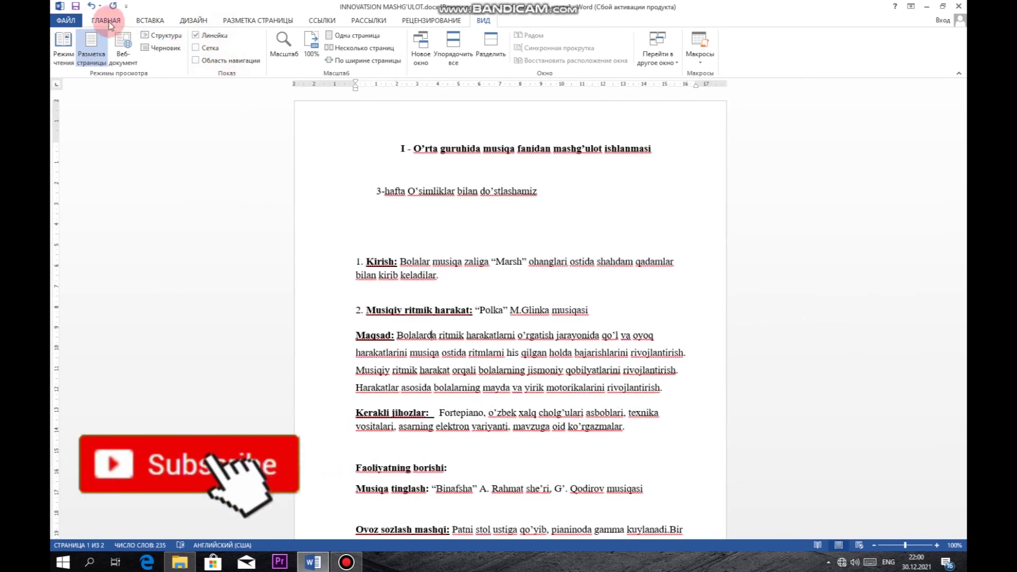